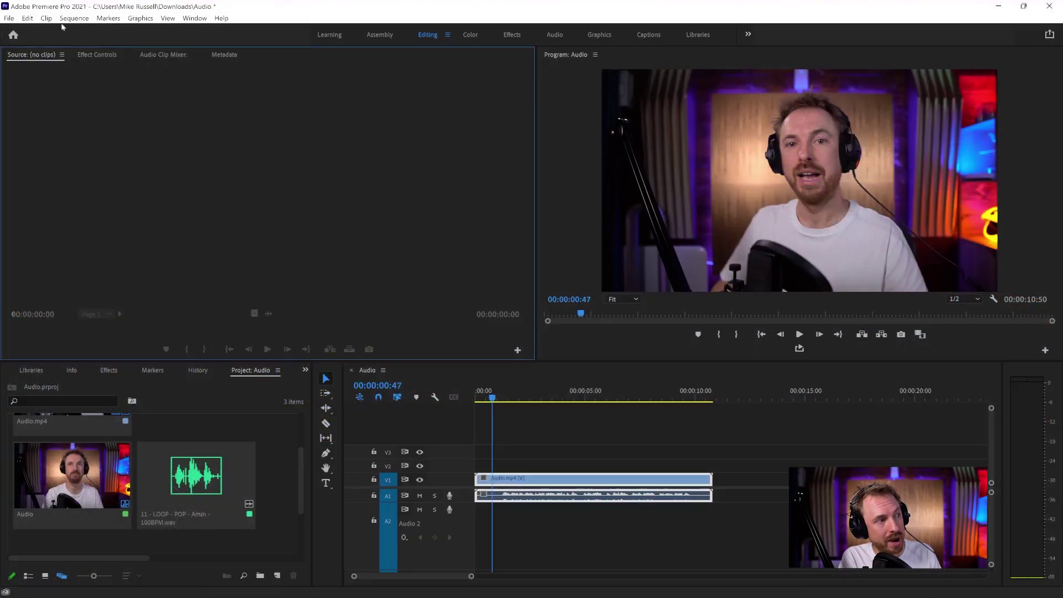
Check the installed ERA 5 plug-ins in the Audio Plug-in Manager under Audio preferences.
left_click(27, 18)
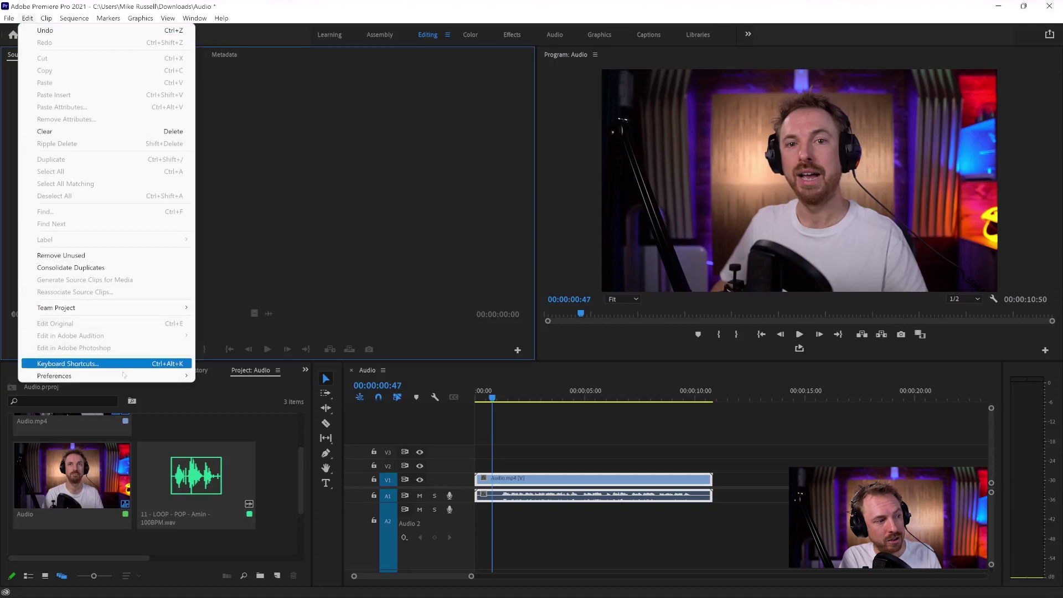
mouse_move(131, 377)
left_click(224, 400)
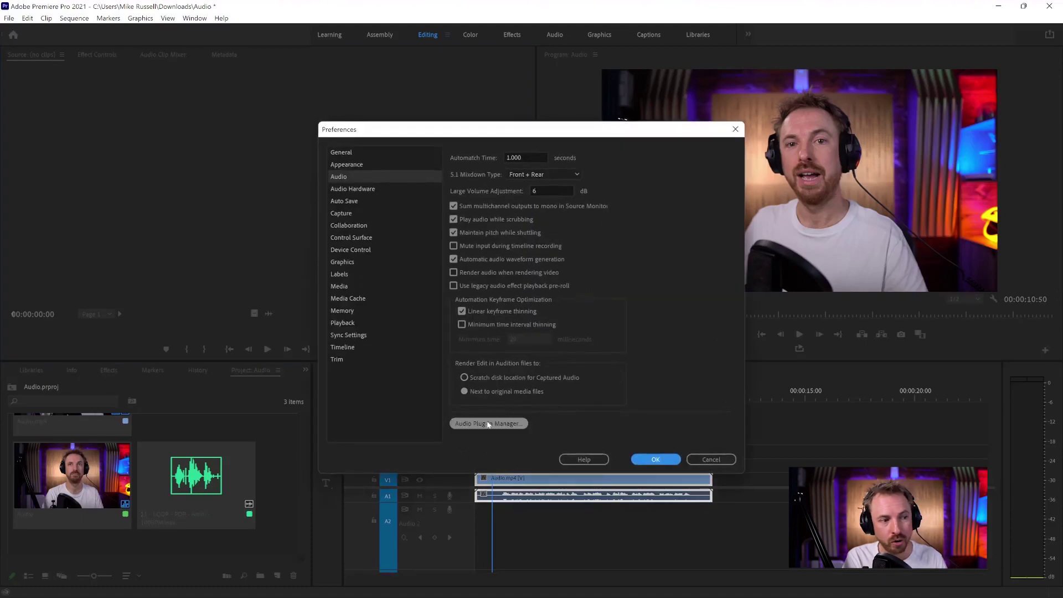
left_click(488, 424)
scroll(472, 360, "down", 5)
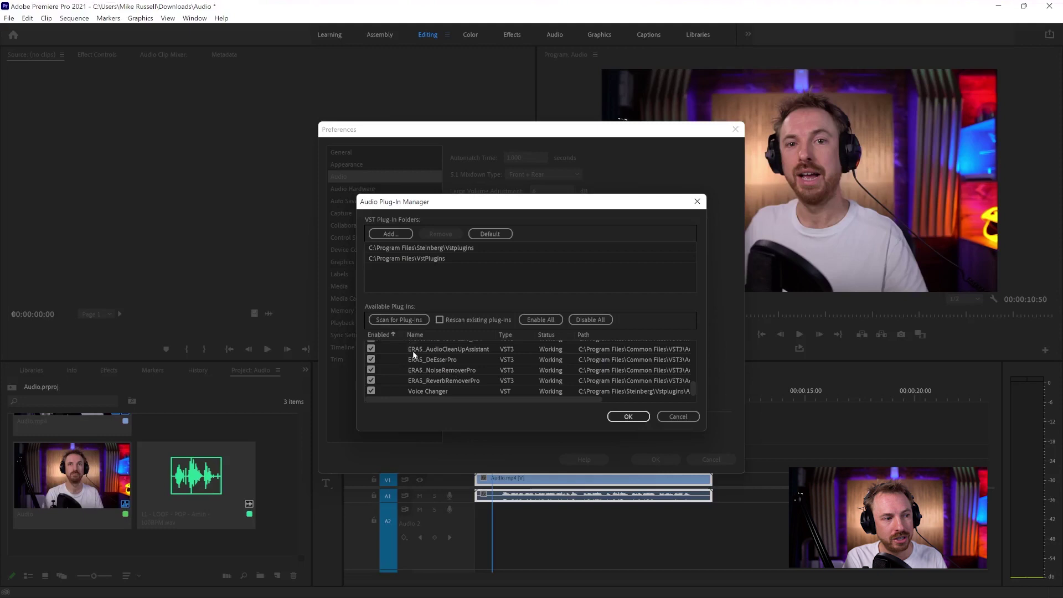
scroll(413, 351, "up", 1)
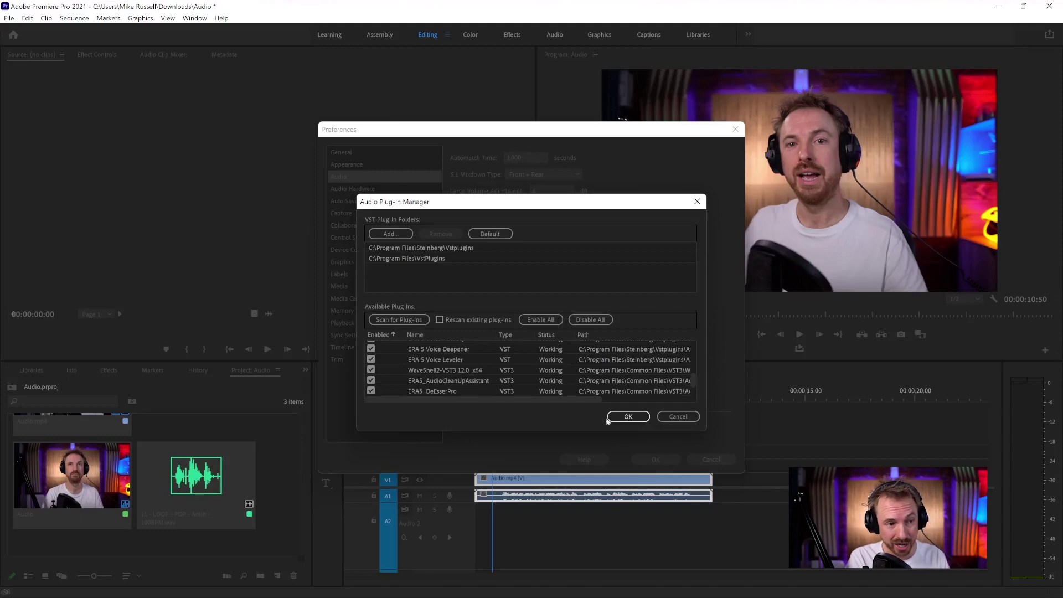
left_click(625, 418)
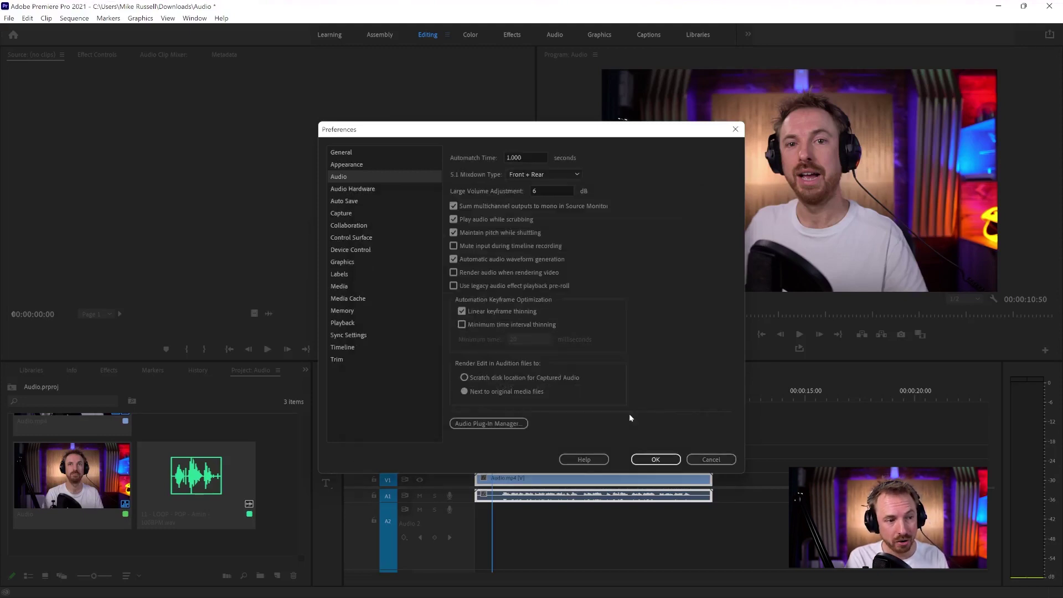
left_click(662, 459)
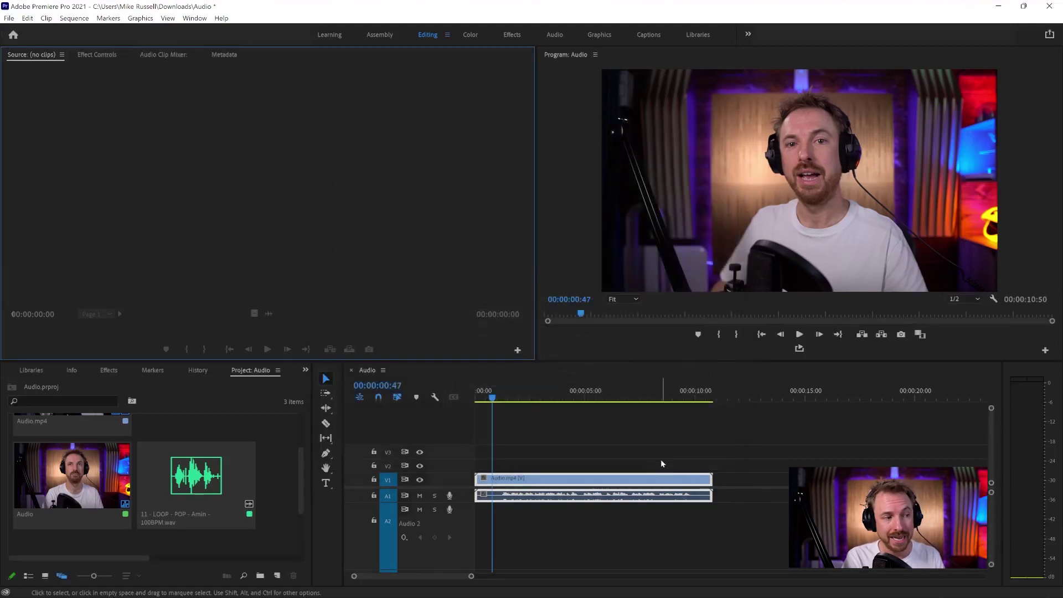
Filter the Effects panel by 'eras' to list the accusonus ERA 5 restoration effects.
left_click(112, 372)
left_click(36, 384)
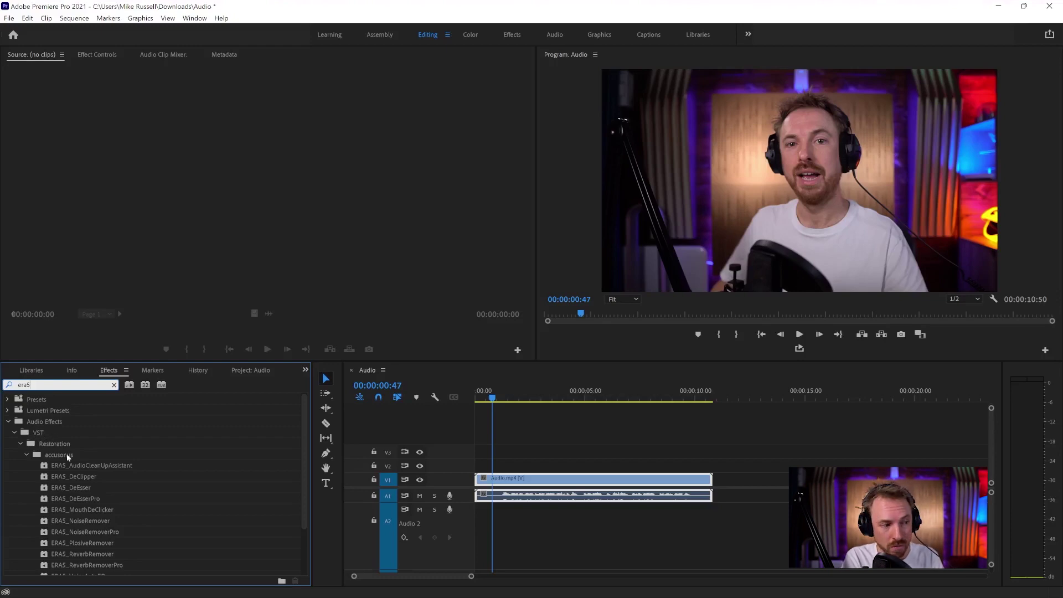
scroll(70, 489, "down", 2)
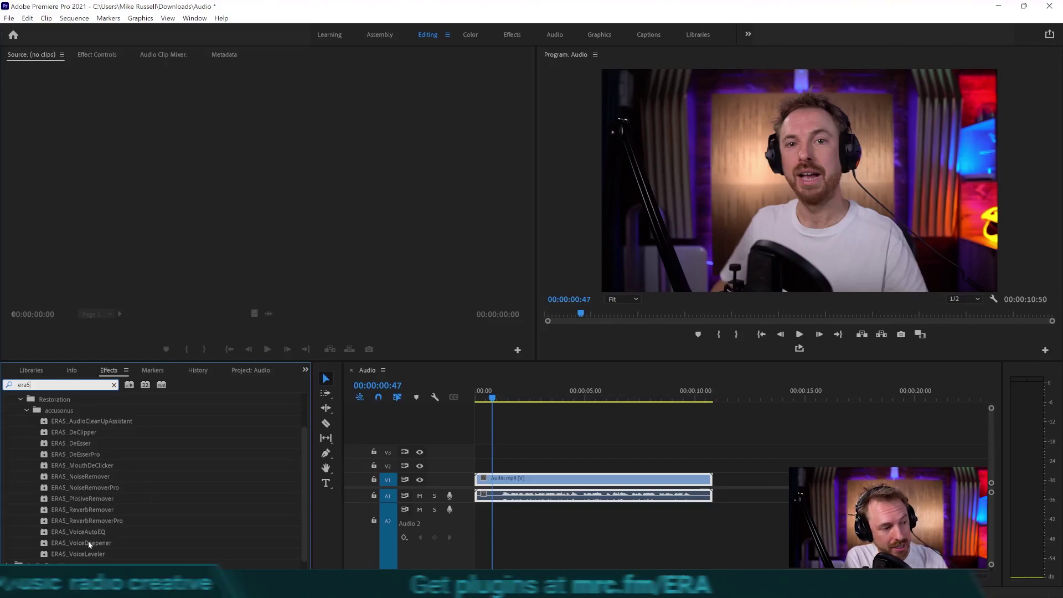
Apply ERA5_VoiceLeveler to the A1 dialogue clip and open its custom setup editor.
left_click_drag(87, 552, 537, 500)
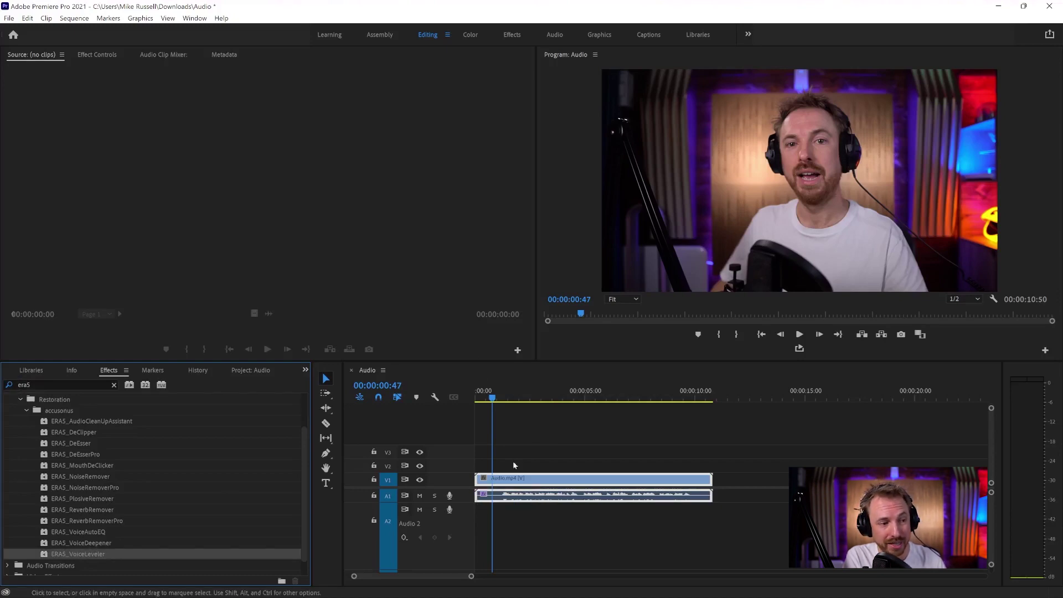
left_click(105, 55)
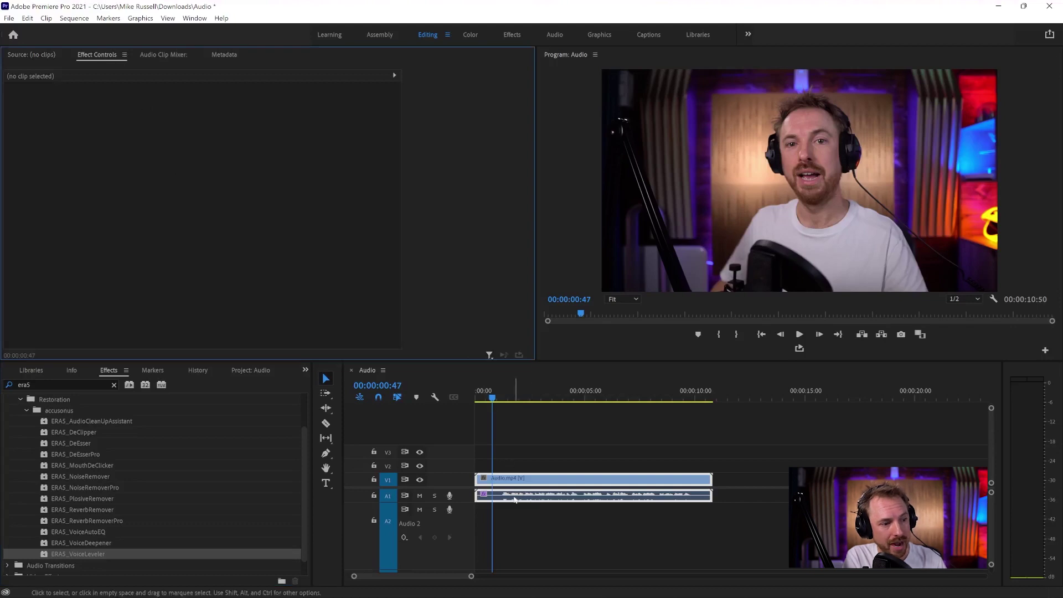
left_click(485, 480)
left_click(250, 299)
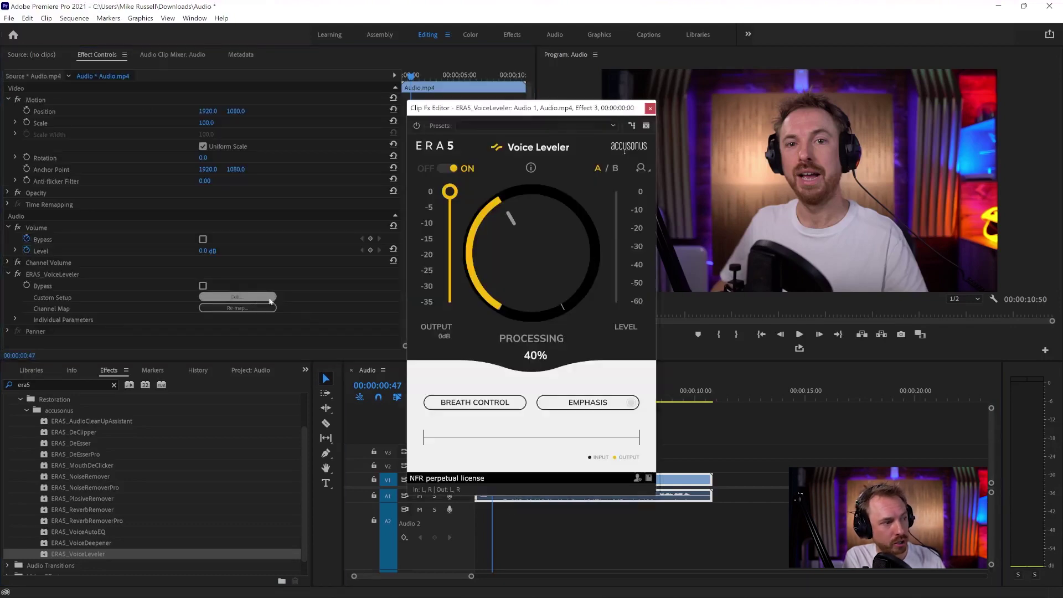
Set Voice Leveler processing to 84% while previewing, then return the playhead to 00:00:01:00.
left_click_drag(533, 242, 497, 320)
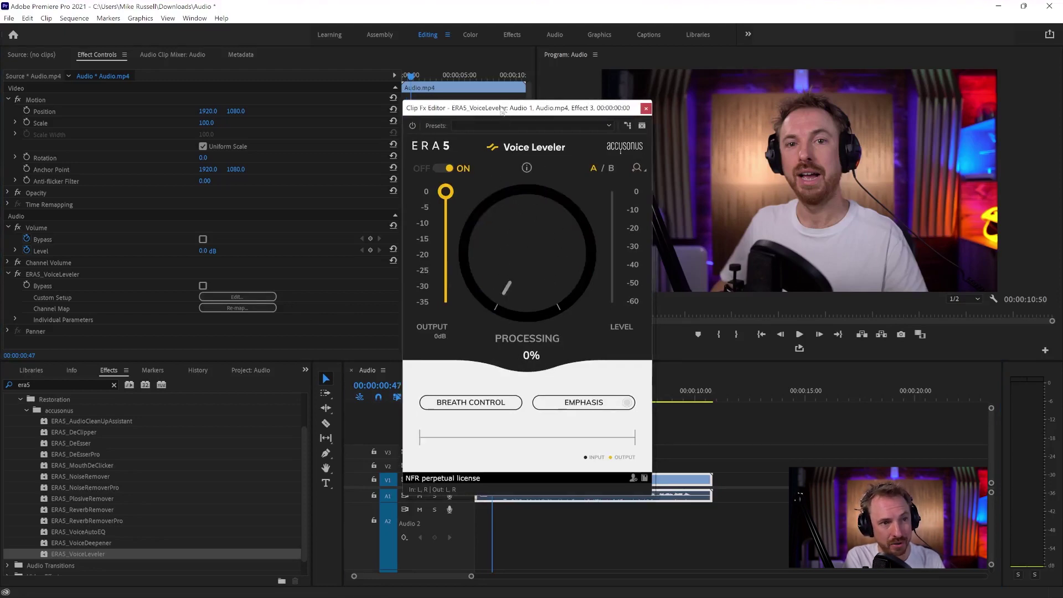
left_click_drag(505, 109, 371, 60)
key("space")
left_click_drag(404, 220, 434, 111)
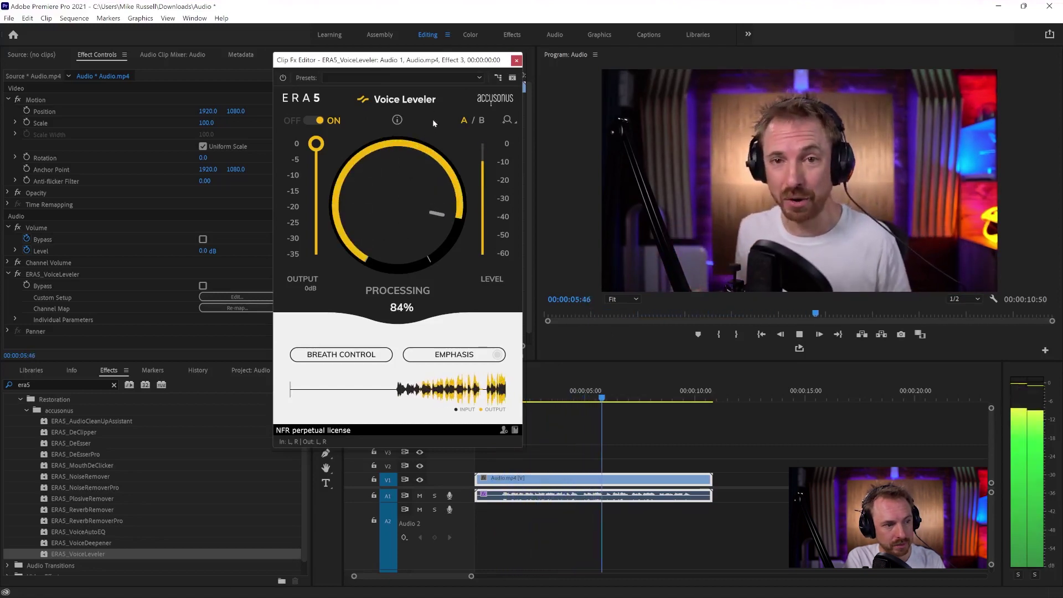
key("space")
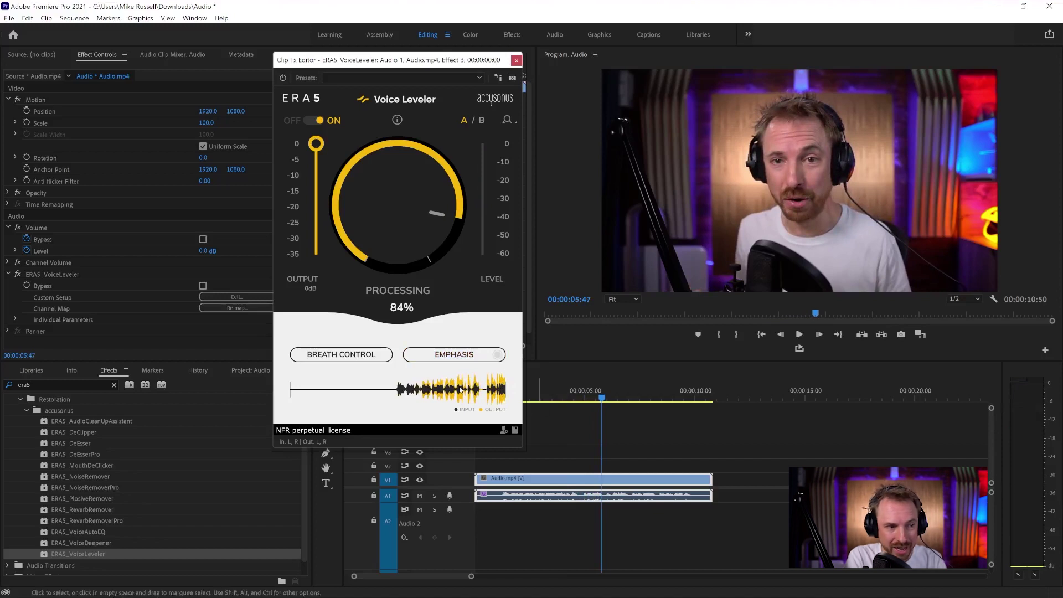
left_click_drag(554, 397, 503, 401)
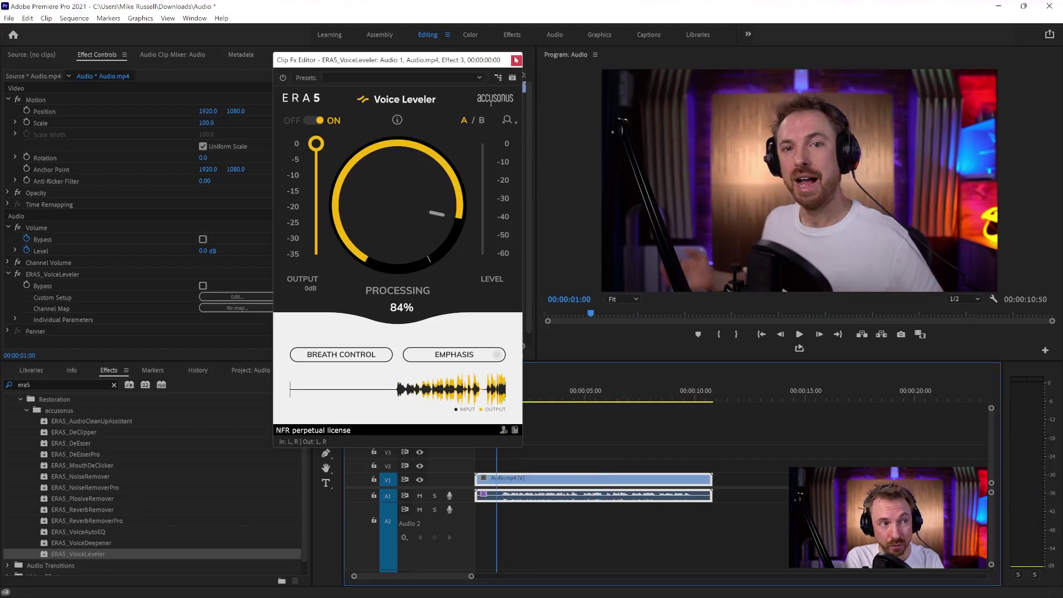
Close the Voice Leveler editor, apply ERA5_VoiceAutoEQ to the A1 clip and open its editor.
left_click(516, 61)
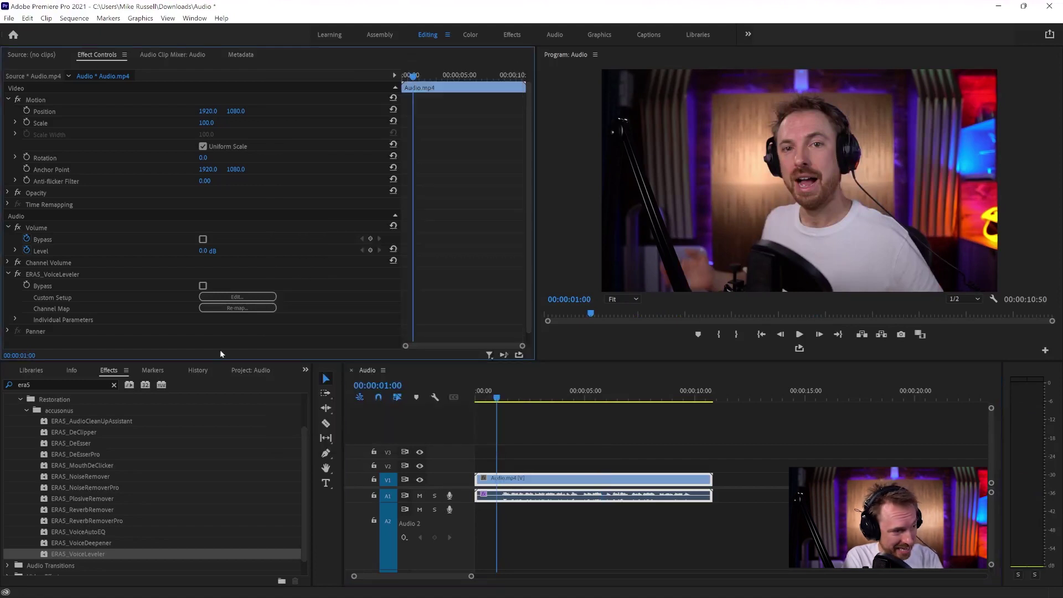
left_click(102, 532)
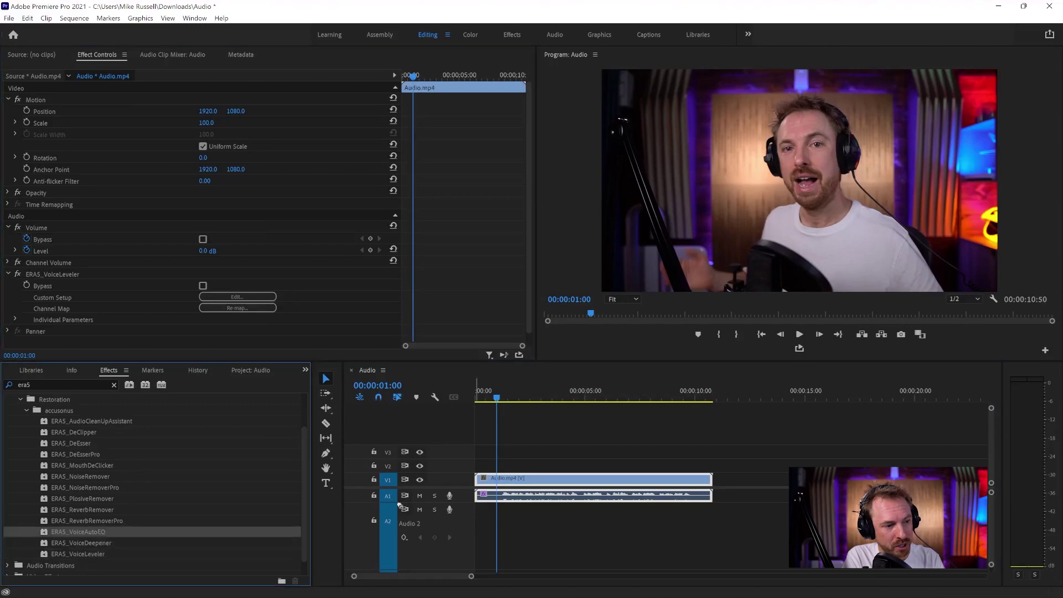
left_click_drag(400, 506, 514, 494)
scroll(273, 298, "down", 1)
scroll(274, 298, "down", 2)
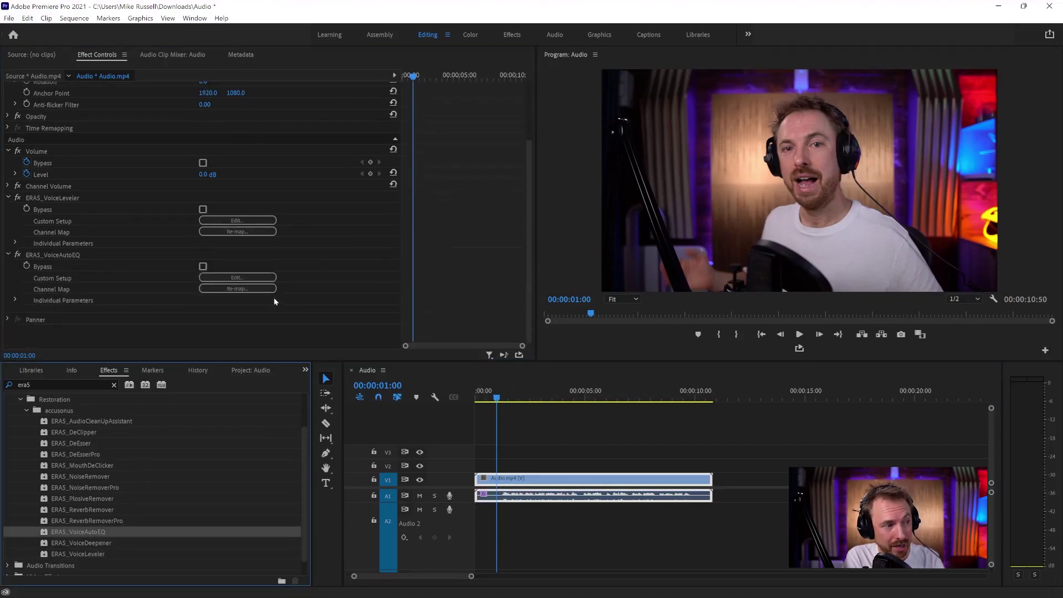
left_click(254, 278)
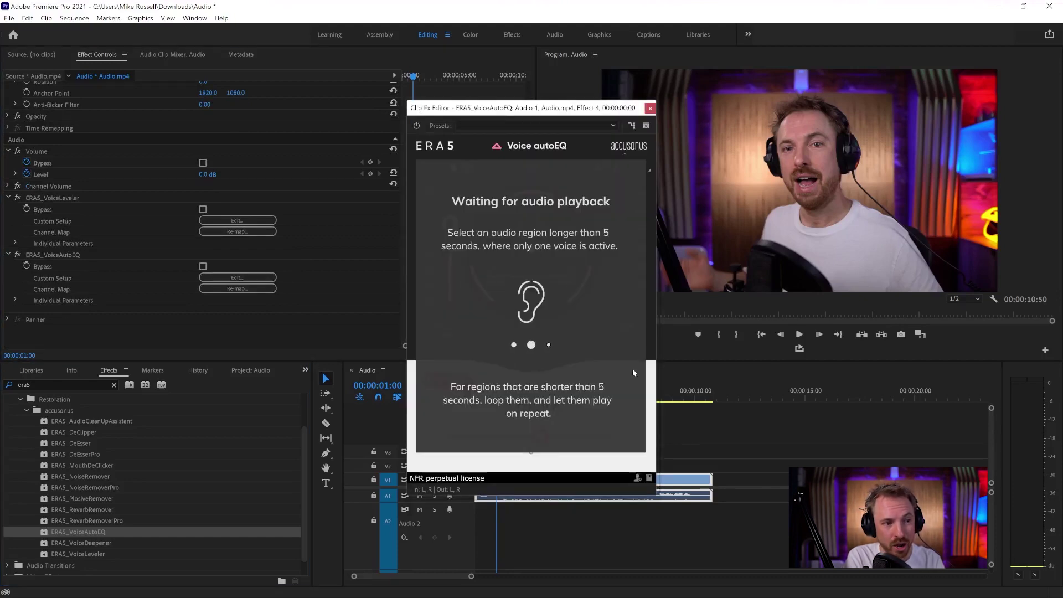
left_click_drag(596, 108, 417, 93)
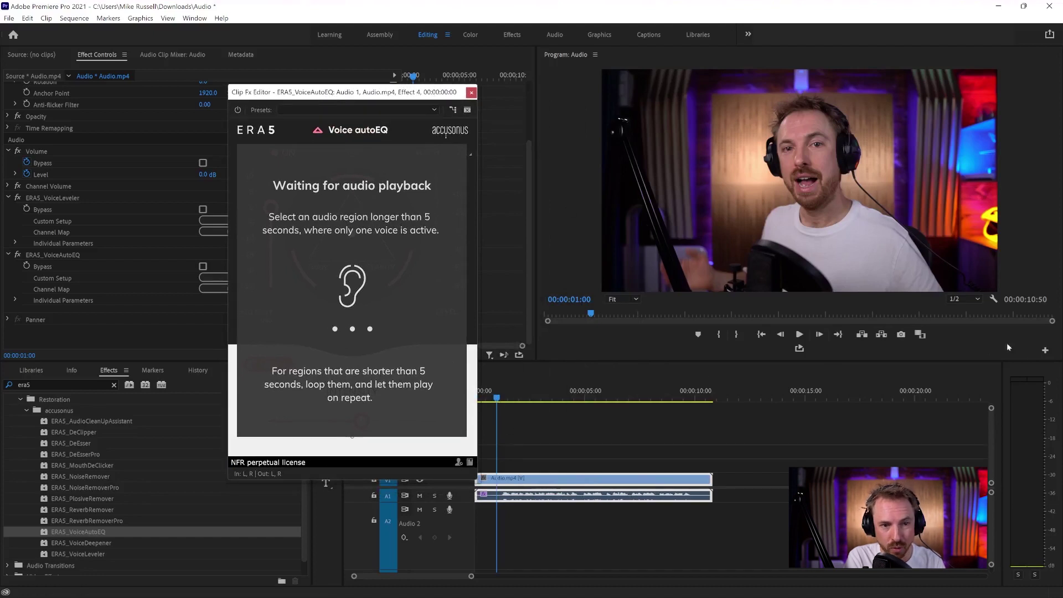
Mark the range ending at 00:00:04:47 and play it until Voice AutoEQ completes its analysis.
left_click(1046, 351)
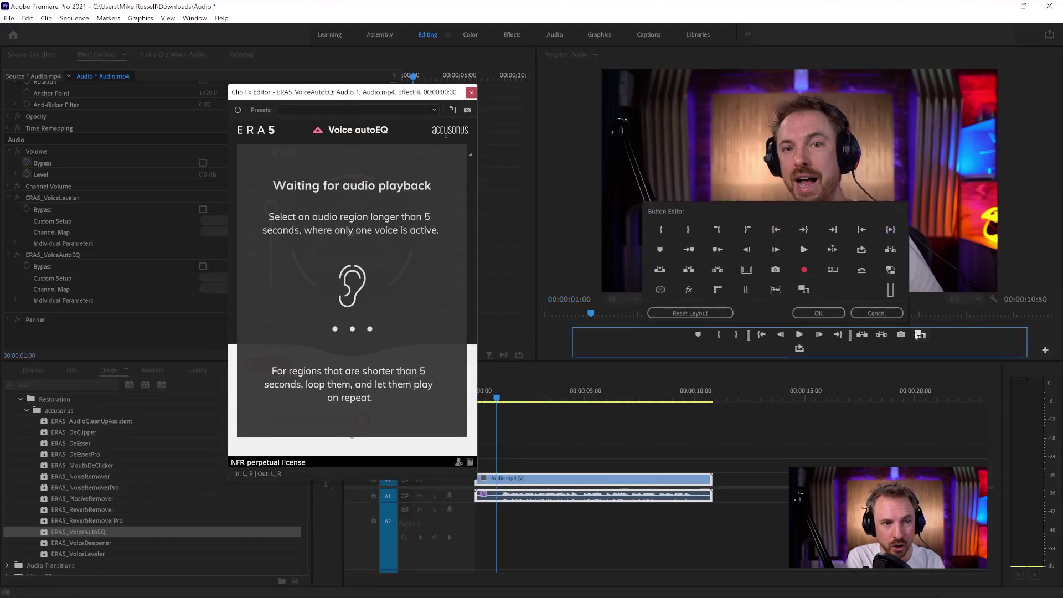
left_click(818, 313)
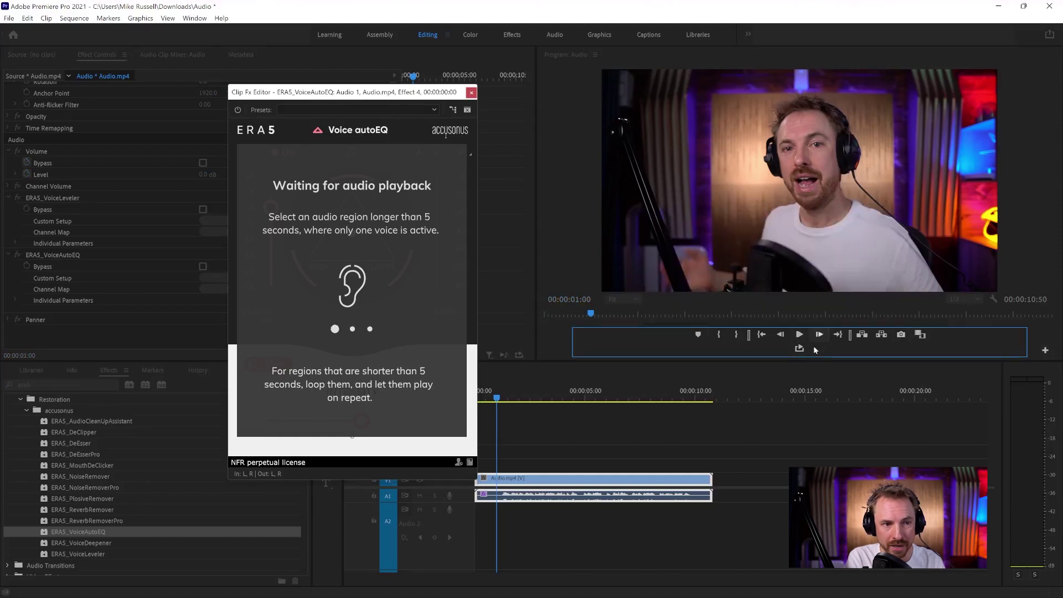
left_click(498, 400)
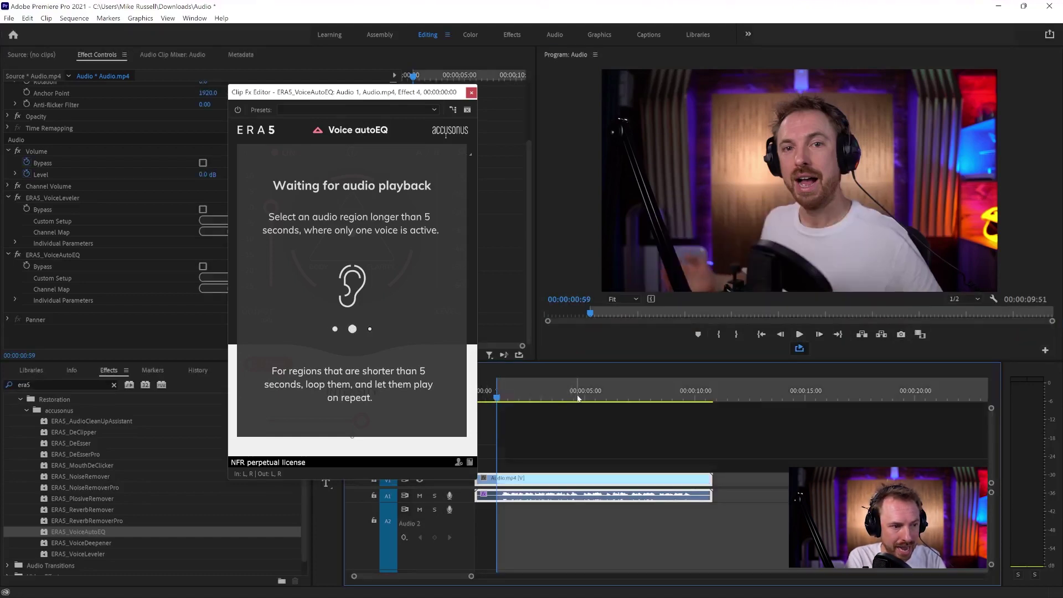
left_click(579, 398)
key("o")
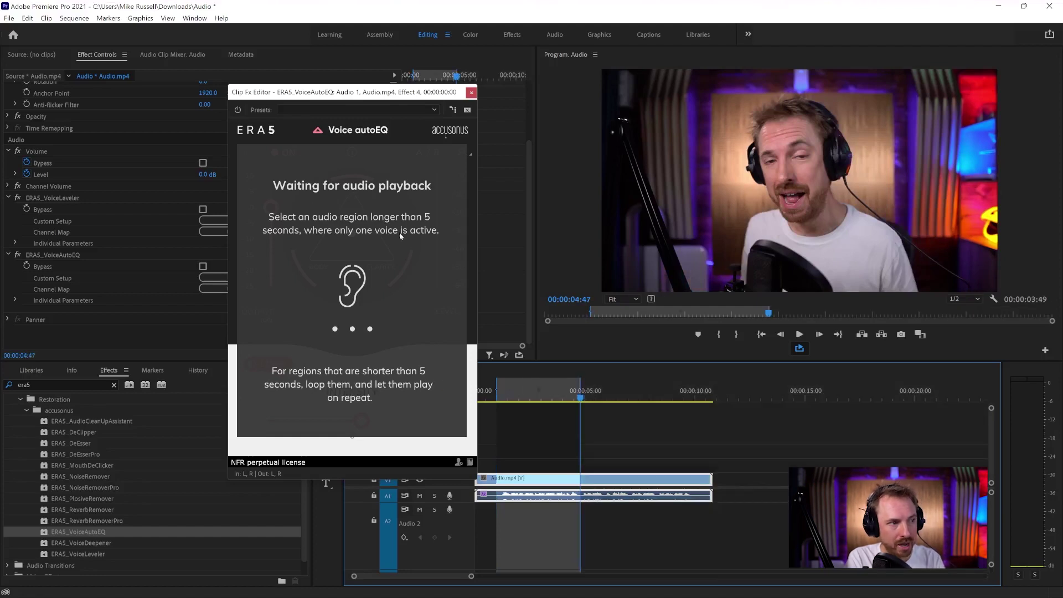
key("space")
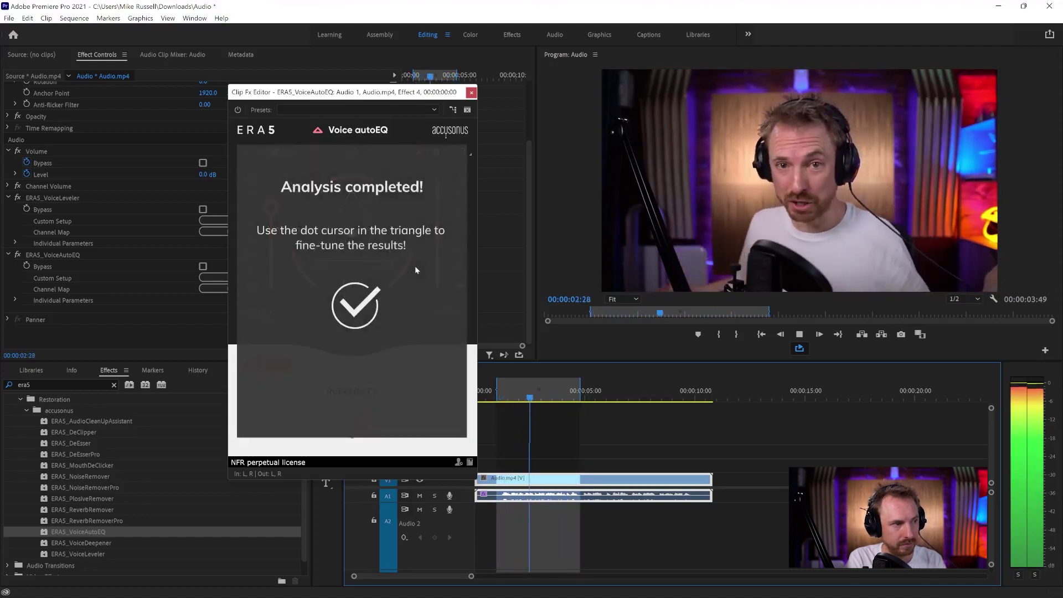
key("space")
Clear the In and Out points from the timeline.
left_click(800, 349)
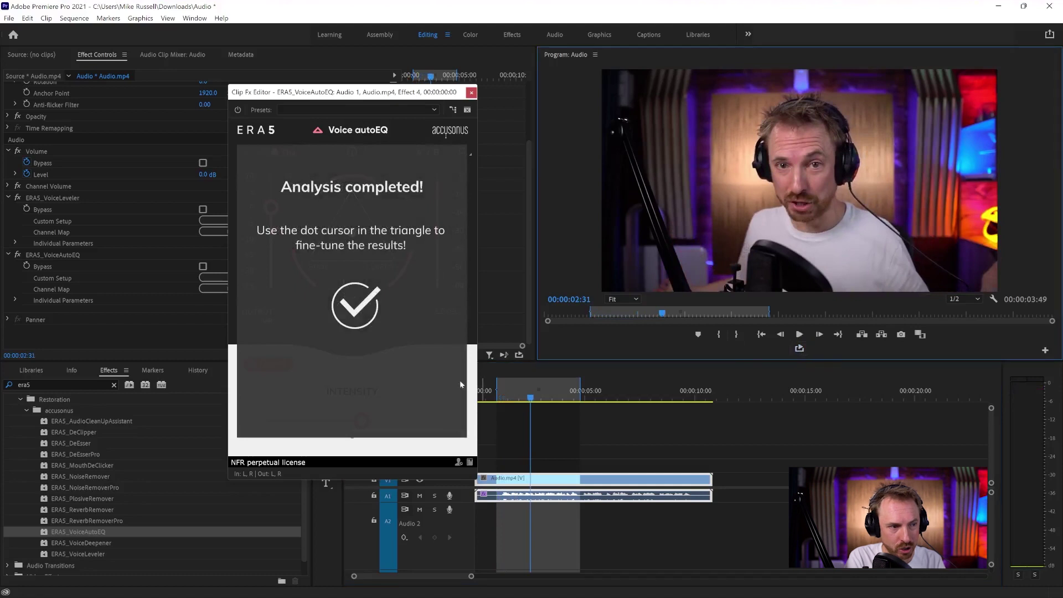
right_click(507, 391)
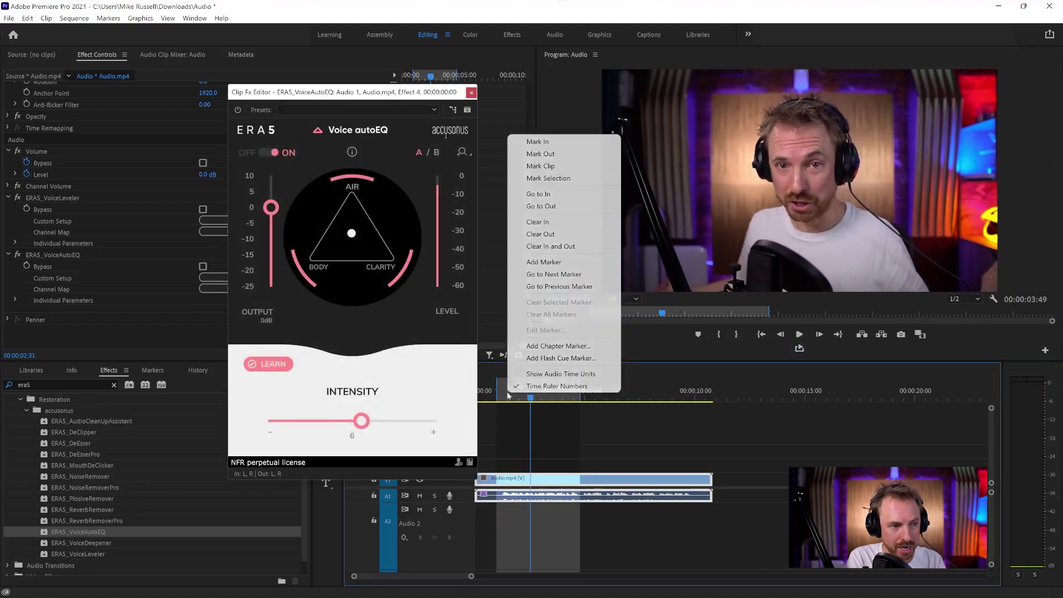
left_click(551, 246)
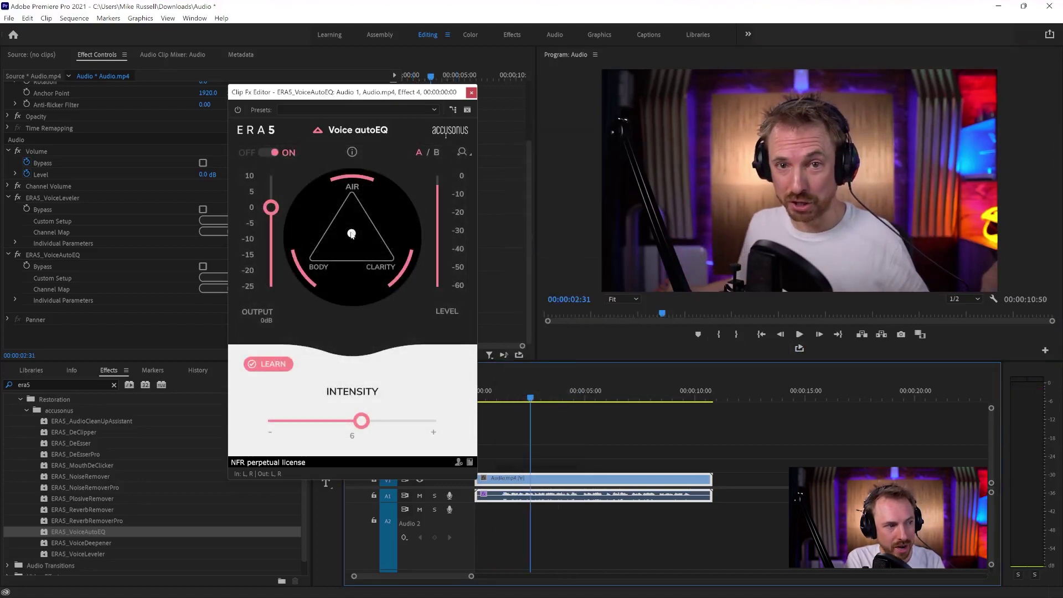
Shift the Voice AutoEQ balance toward Body, set intensity to 2.5, and close the editor.
key("space")
left_click_drag(352, 234, 335, 252)
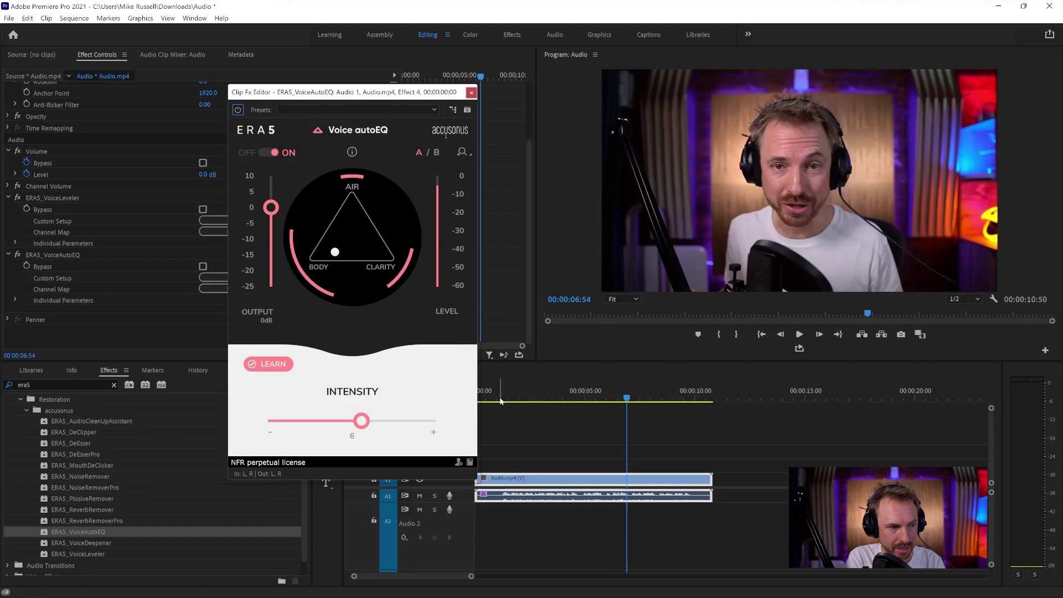
left_click(480, 391)
left_click_drag(361, 421, 295, 420)
key("space")
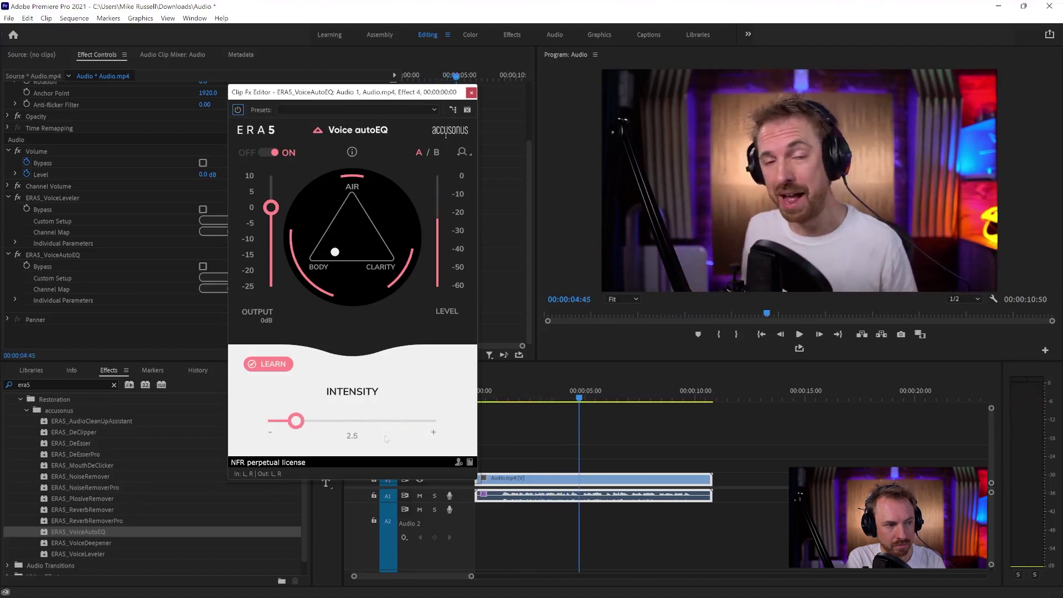
left_click(472, 93)
left_click(500, 396)
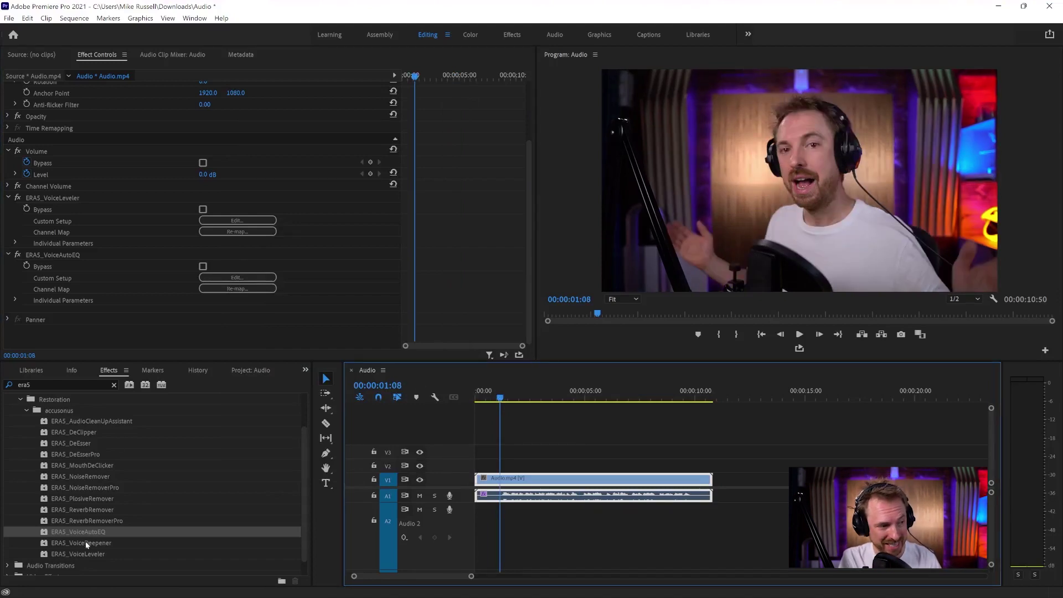
Apply ERA5_VoiceDeepener to the A1 dialogue clip and open its settings.
left_click_drag(86, 545, 429, 525)
left_click_drag(531, 505, 529, 502)
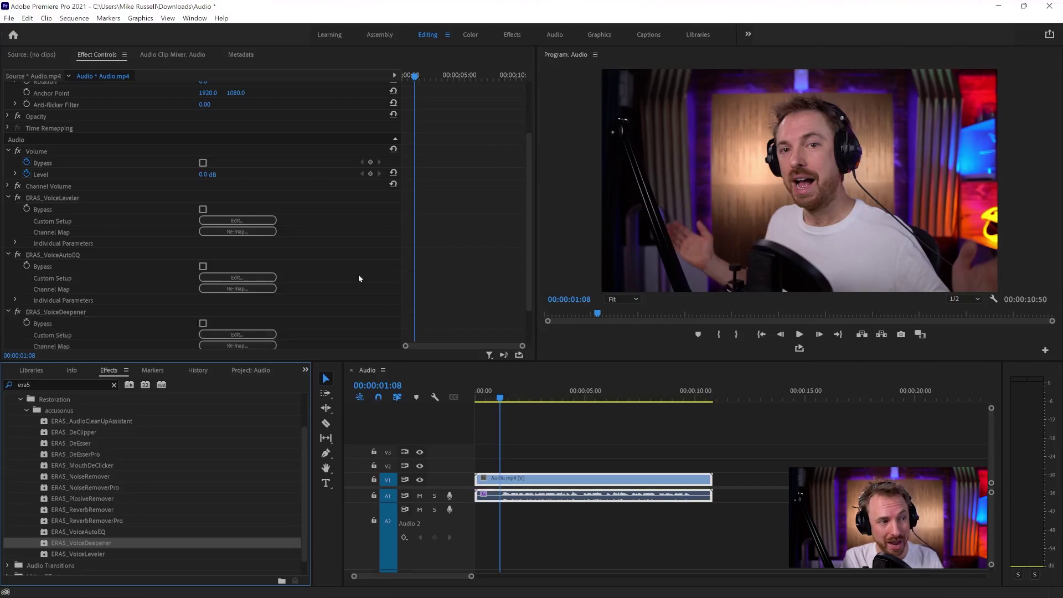
scroll(359, 278, "down", 2)
left_click(233, 286)
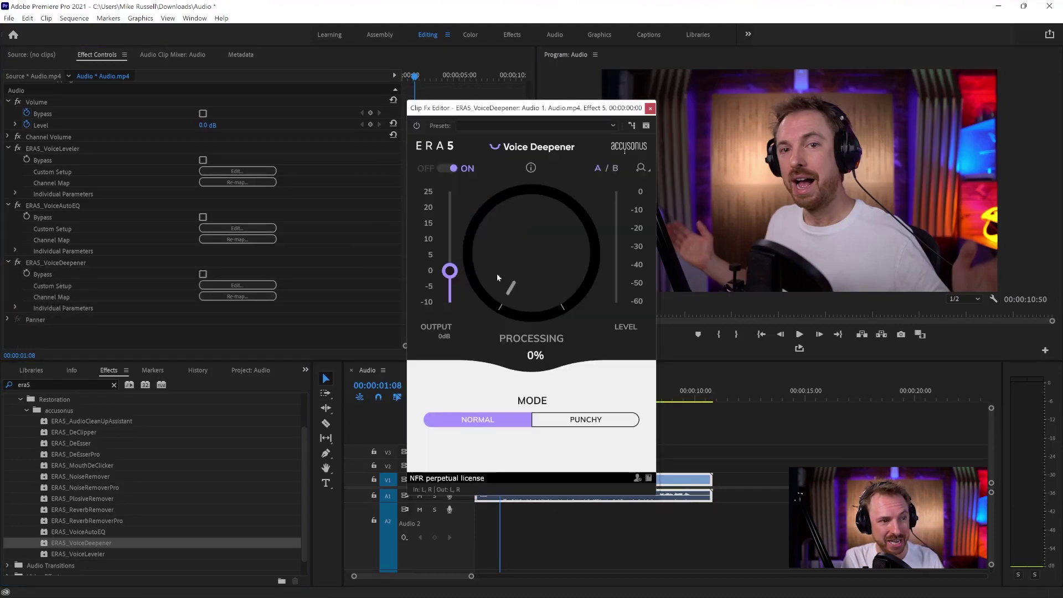
Audition Voice Deepener processing from 0% up to about 72% during playback.
left_click(489, 318)
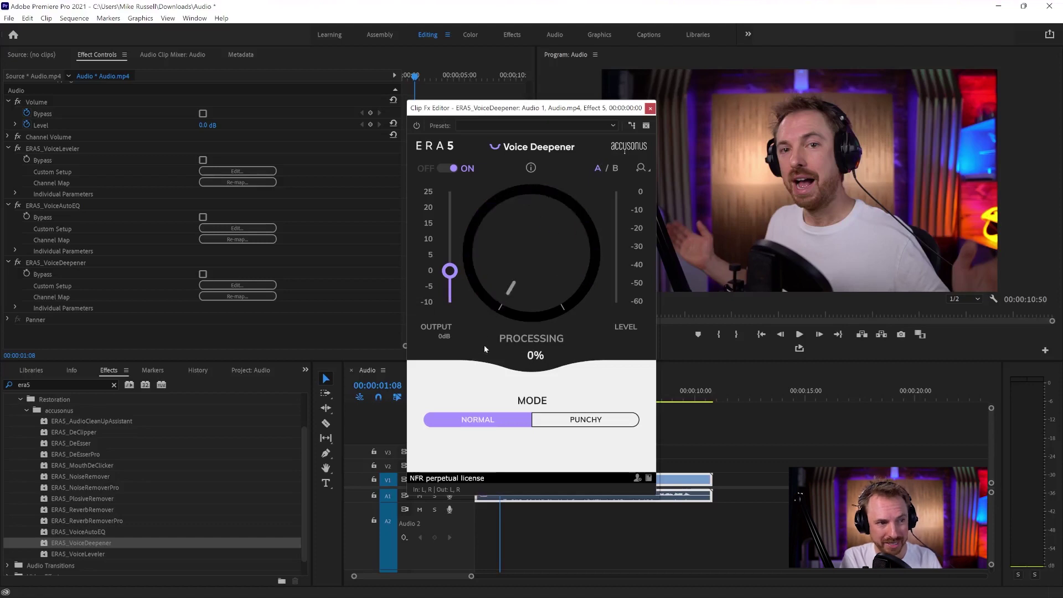
key("space")
left_click_drag(490, 311, 546, 174)
key("space")
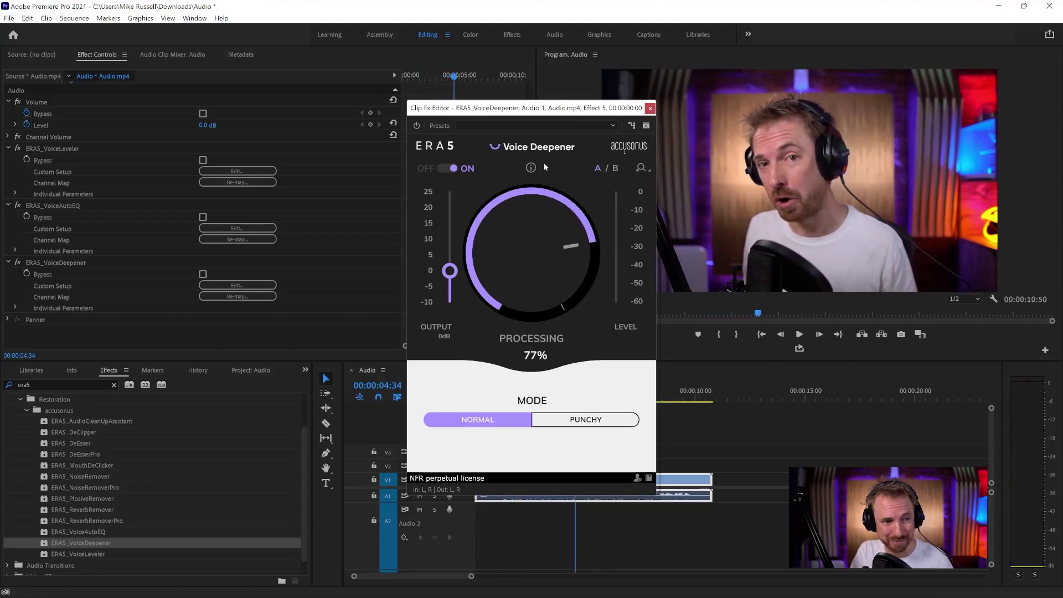
Try Punchy mode, then settle on Normal mode with 40% processing.
left_click(603, 421)
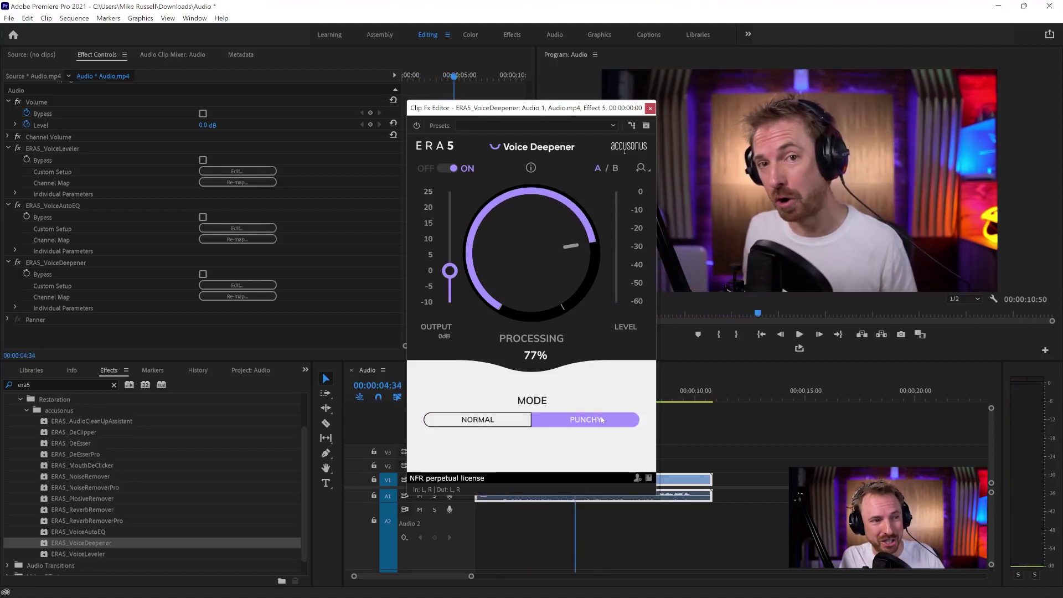
key("space")
left_click_drag(516, 223, 538, 262)
key("space")
left_click(500, 427)
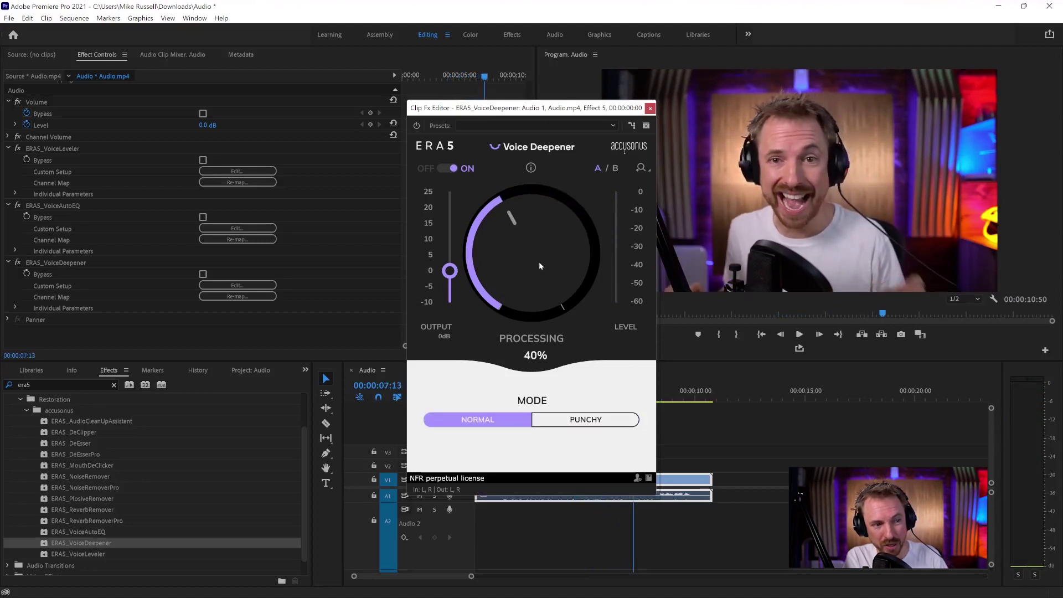
key("space")
key("space")
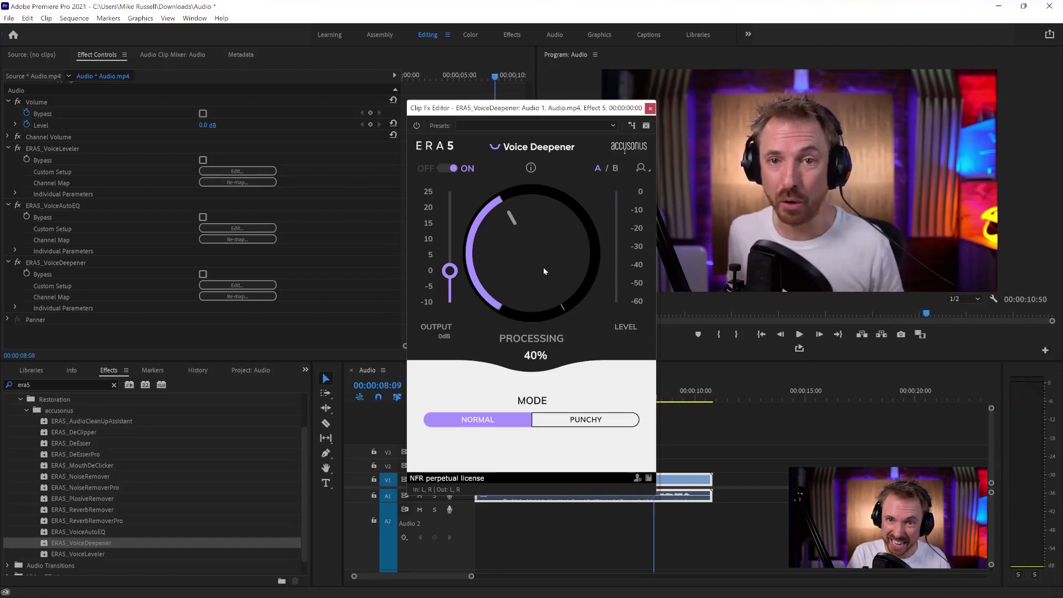